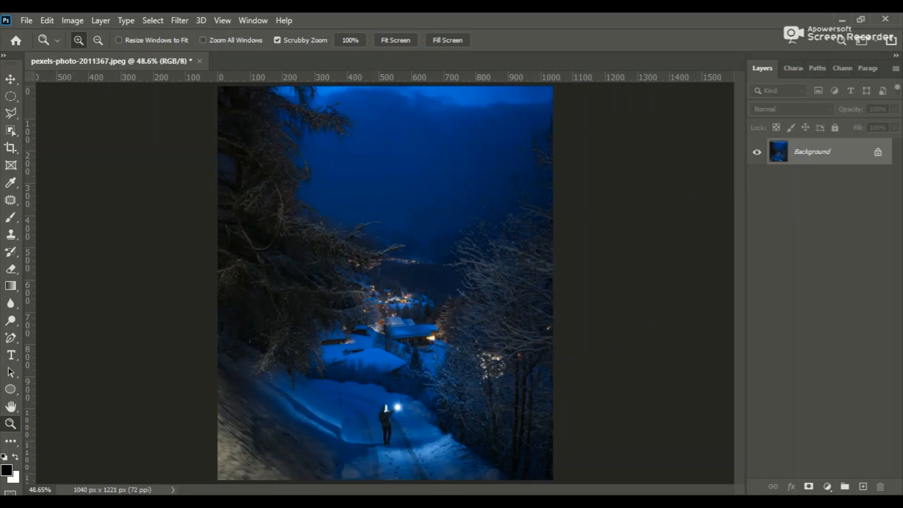
- Add a new layer above the Background and name it "1st Layer Of Snow"
{"action": "left_click", "coordinate": [863, 487]}
{"action": "double_click", "coordinate": [803, 151]}
{"action": "type", "text": "1st"}
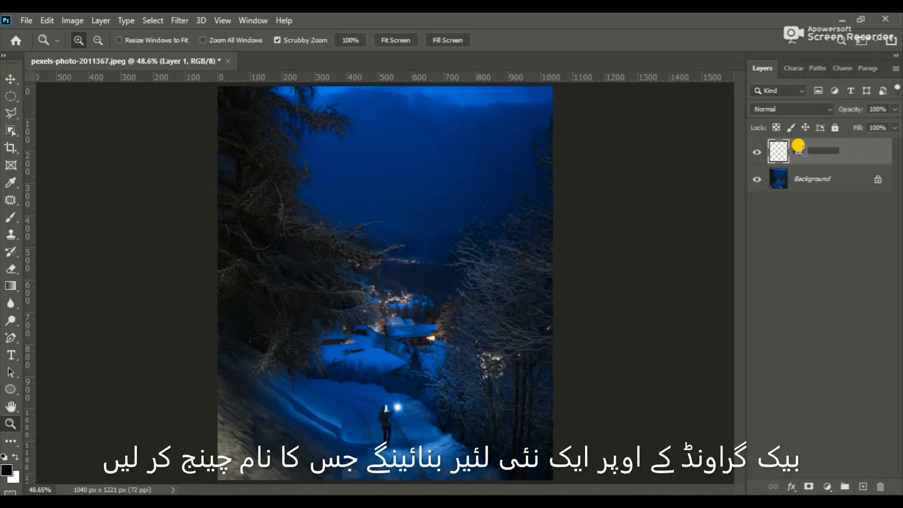
{"action": "type", "text": " Layer Of Snow"}
{"action": "key", "text": "Return"}
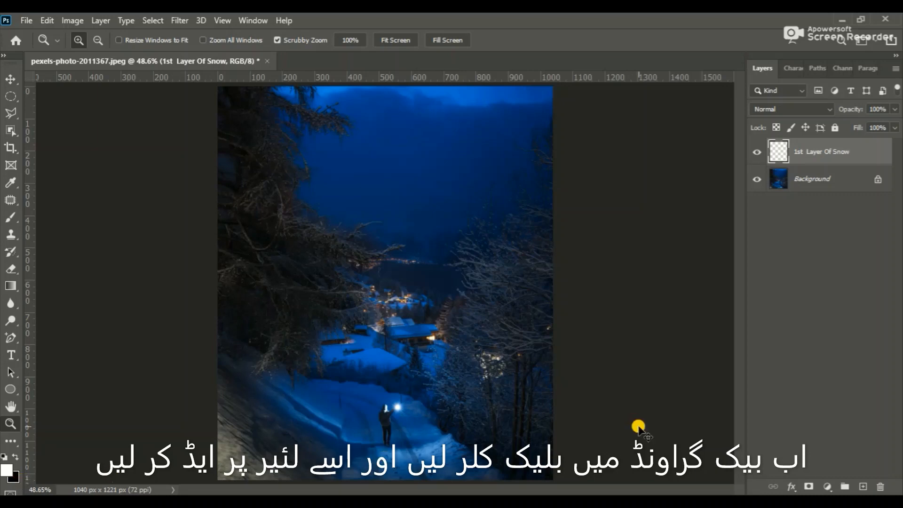
- Fill the 1st Layer Of Snow with black and convert it for smart filters
{"action": "key", "text": "ctrl+BackSpace"}
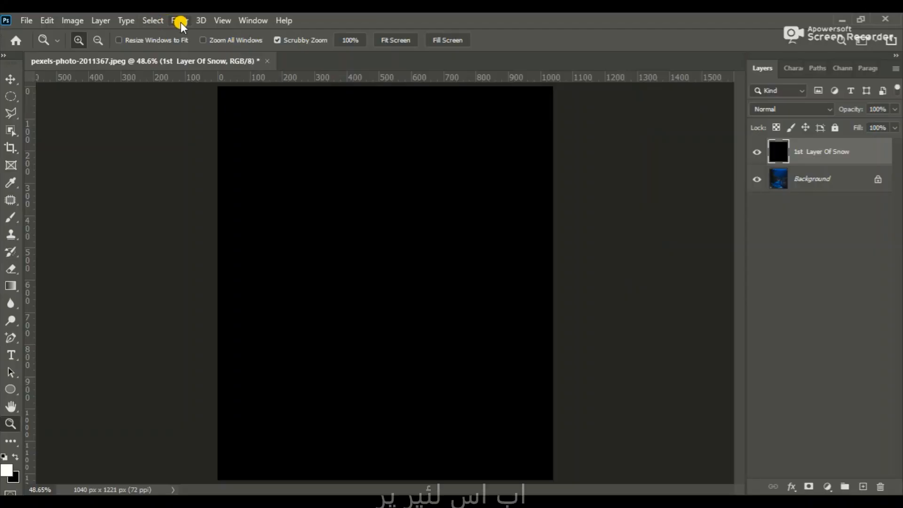
{"action": "left_click", "coordinate": [179, 21]}
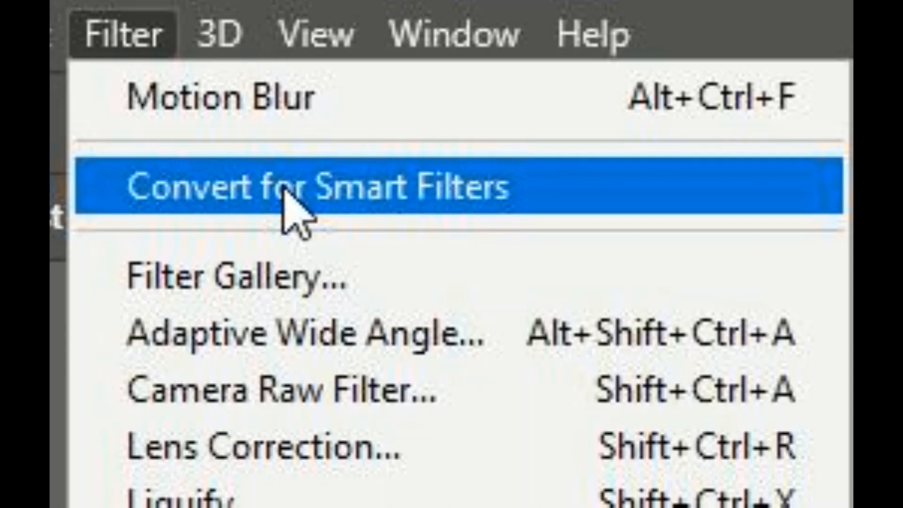
{"action": "left_click", "coordinate": [285, 190]}
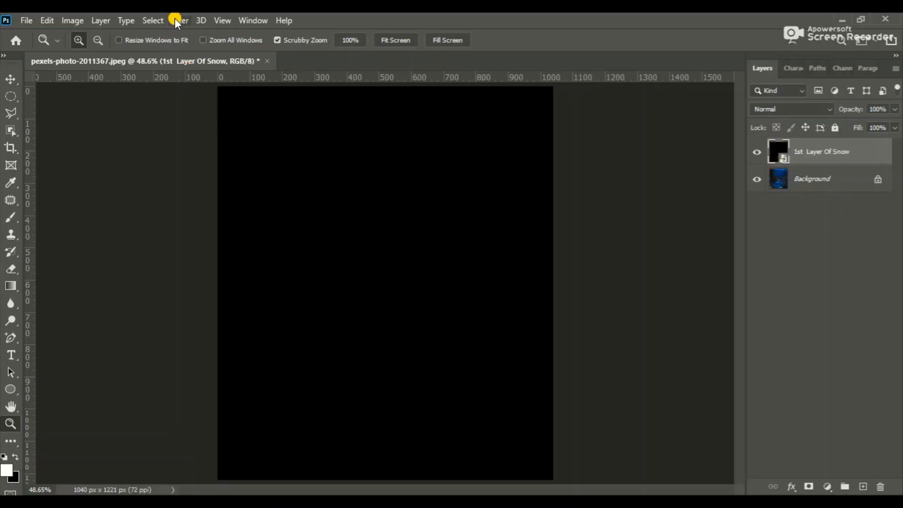
- Apply Add Noise to the first snow layer at 30% with Gaussian distribution and Monochromatic enabled
{"action": "left_click", "coordinate": [177, 20]}
{"action": "mouse_move", "coordinate": [228, 207]}
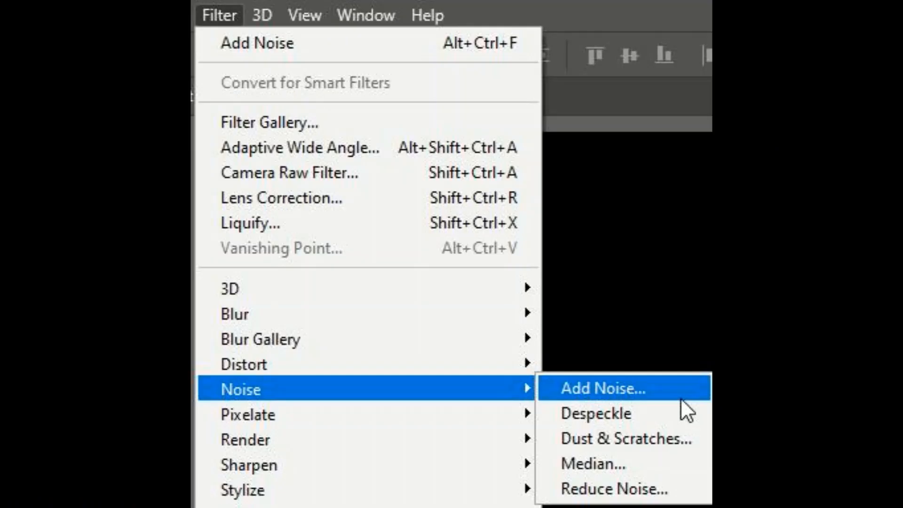
{"action": "left_click", "coordinate": [681, 398]}
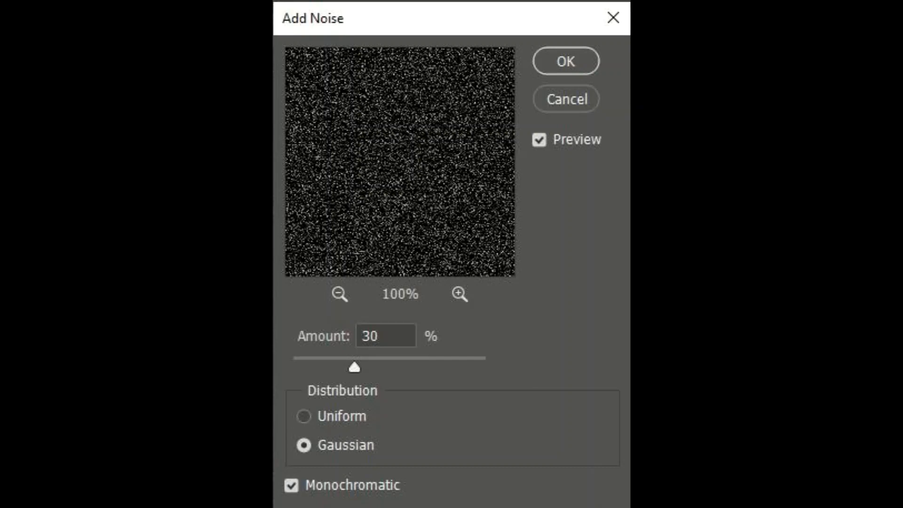
{"action": "left_click", "coordinate": [566, 61]}
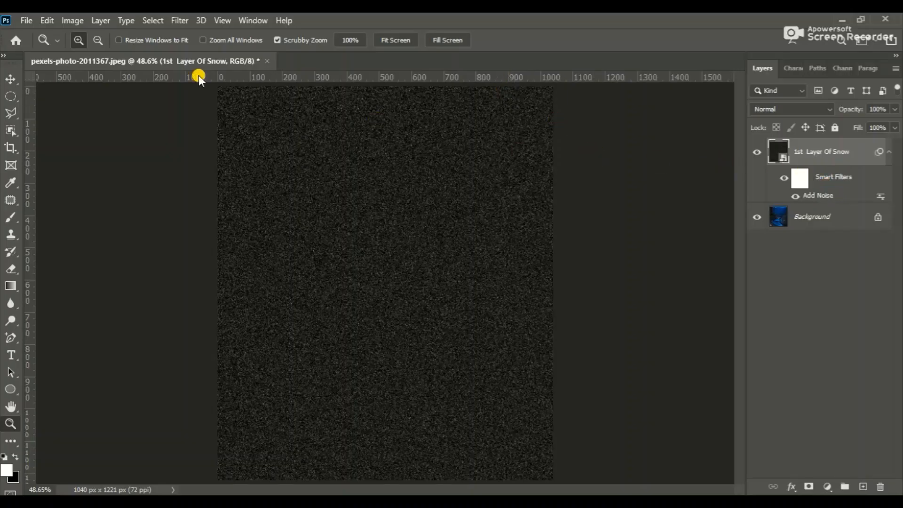
- Apply a Motion Blur at a 68° angle to the first snow layer and set its blend mode to Screen
{"action": "left_click", "coordinate": [173, 20]}
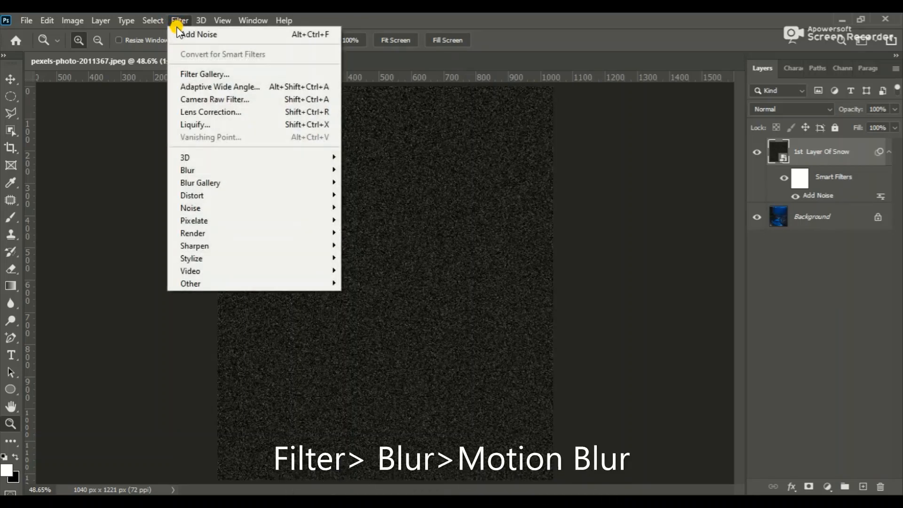
{"action": "mouse_move", "coordinate": [221, 172]}
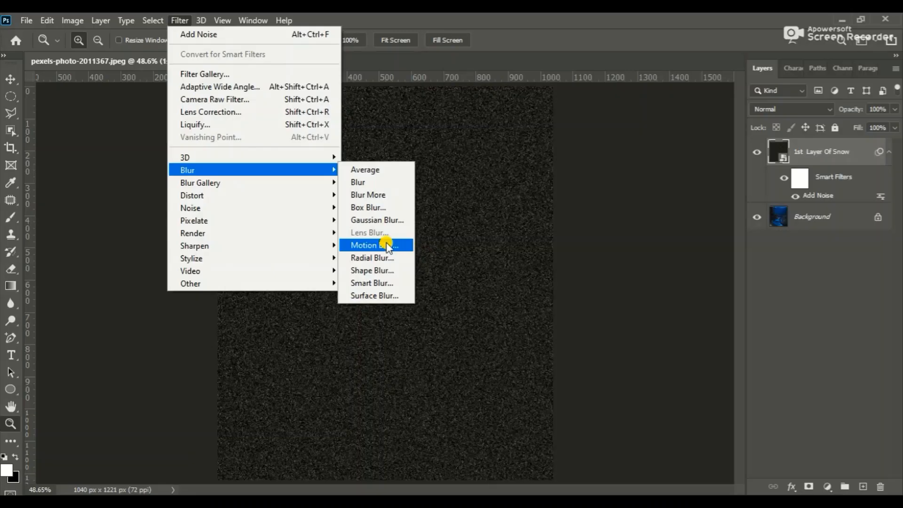
{"action": "left_click", "coordinate": [621, 444]}
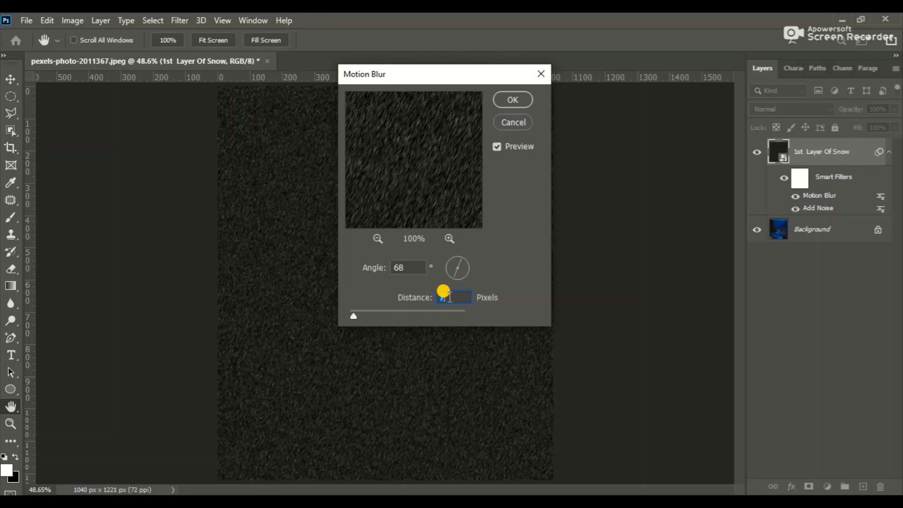
{"action": "left_click", "coordinate": [514, 100]}
{"action": "key", "text": "z"}
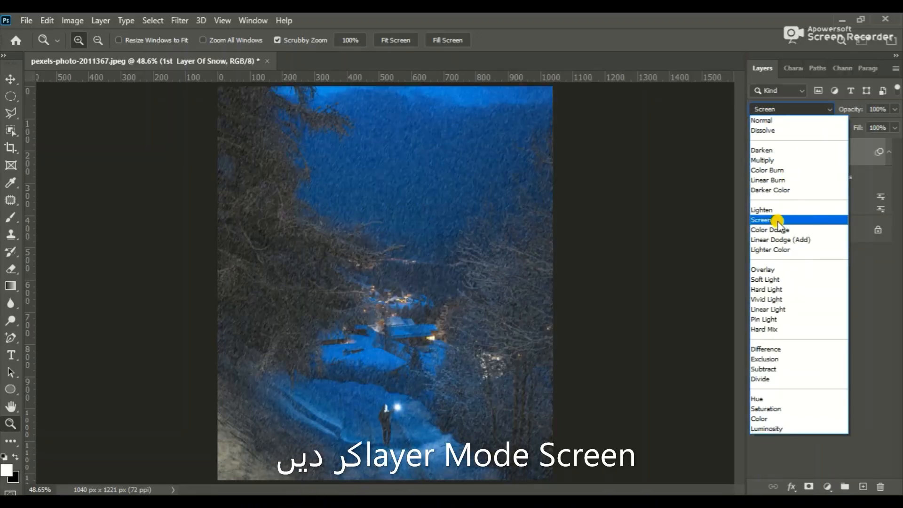
{"action": "left_click", "coordinate": [777, 220]}
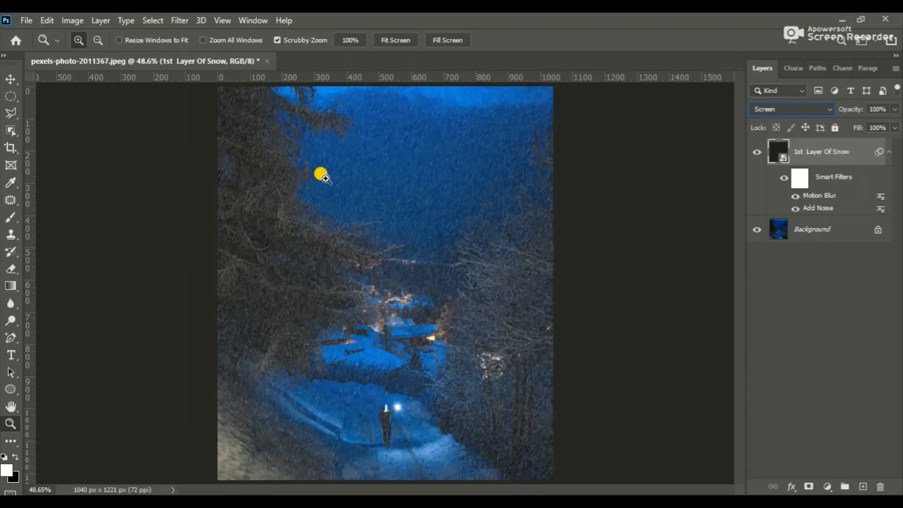
- Draw a large elliptical selection with the Elliptical Marquee Tool, spanning the photo's height and extending past its right edge
{"action": "left_click", "coordinate": [14, 98]}
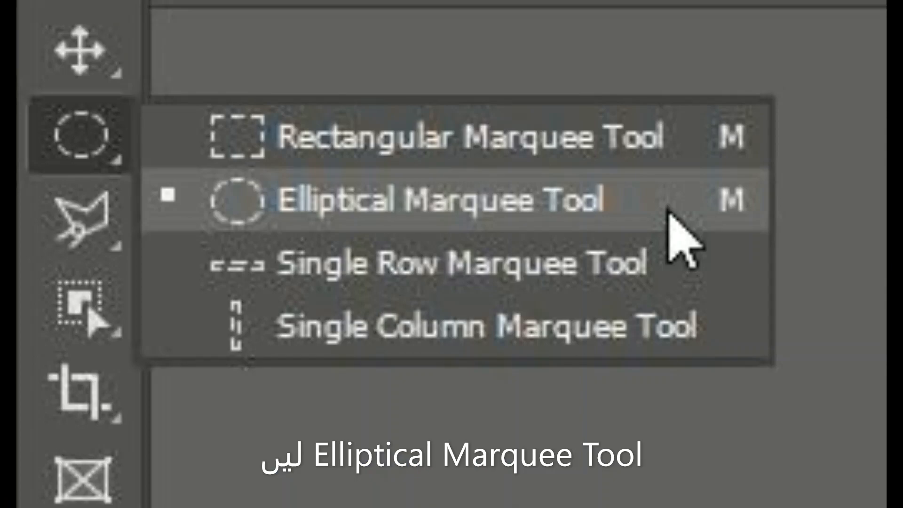
{"action": "left_click", "coordinate": [670, 211]}
{"action": "left_click_drag", "start_coordinate": [214, 92], "coordinate": [659, 487]}
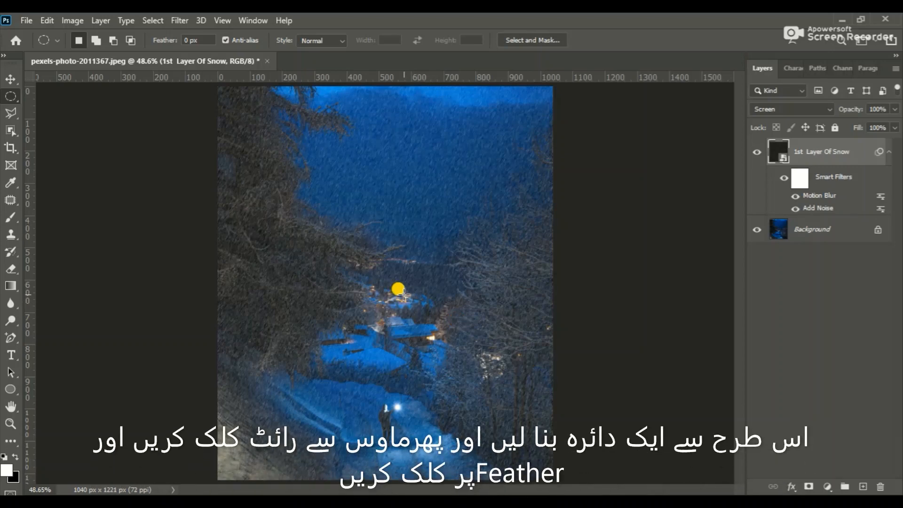
{"action": "key", "text": "ctrl+z"}
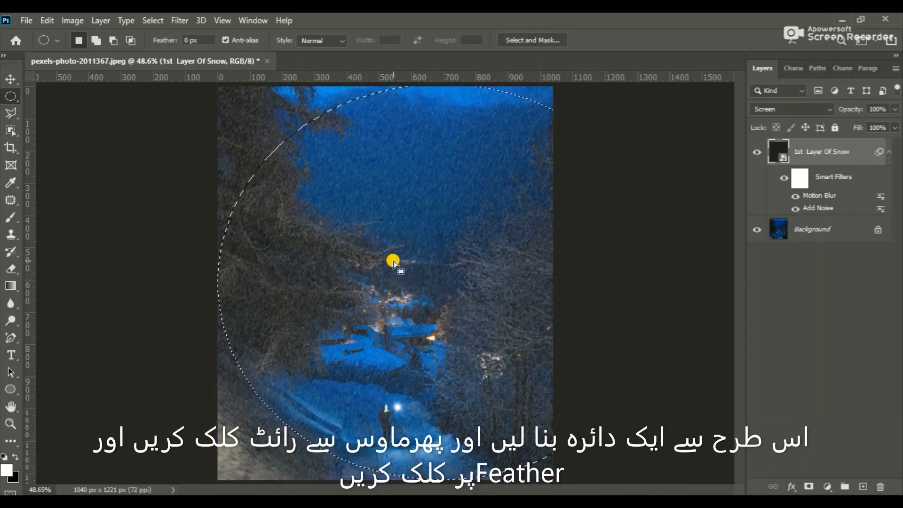
- Feather the elliptical selection with a radius of 80 pixels
{"action": "right_click", "coordinate": [393, 261]}
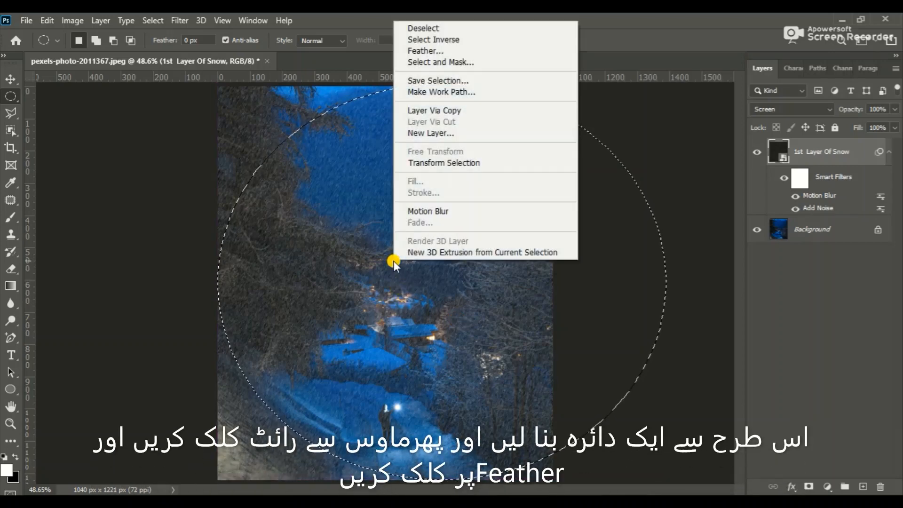
{"action": "left_click", "coordinate": [442, 50]}
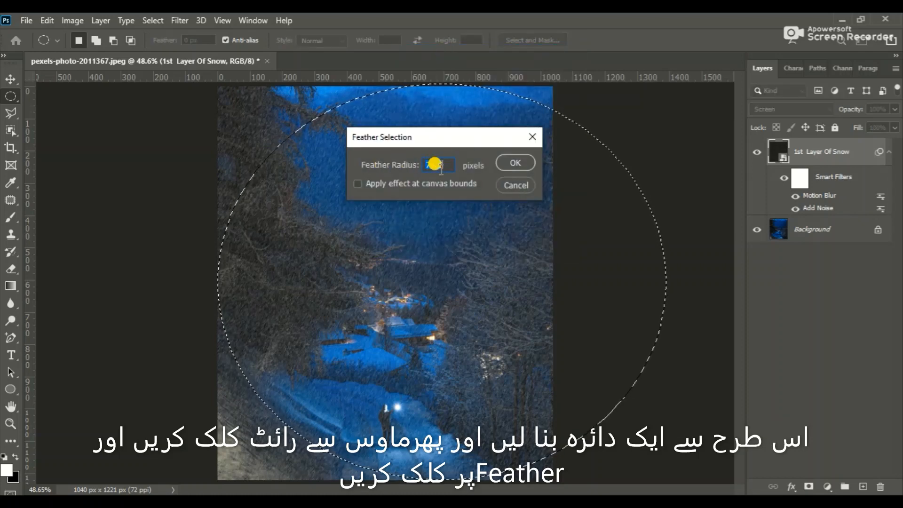
{"action": "type", "text": "80"}
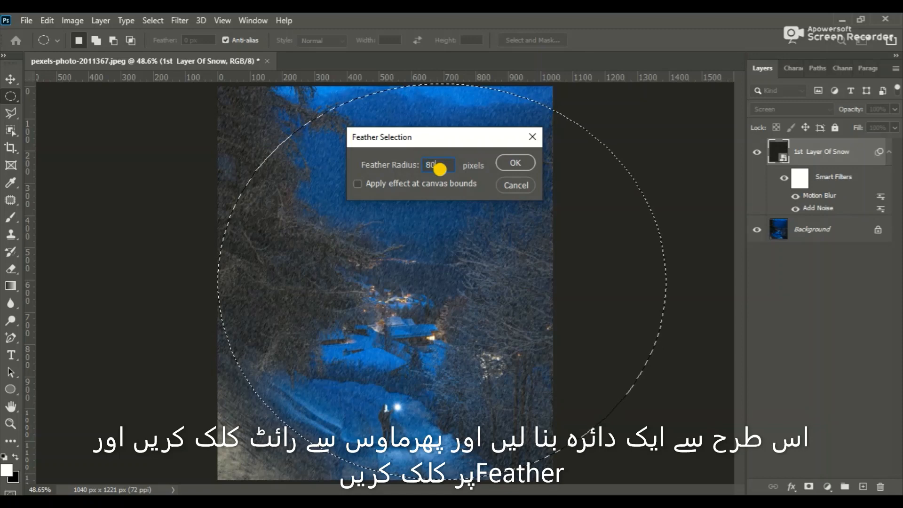
{"action": "key", "text": "Return"}
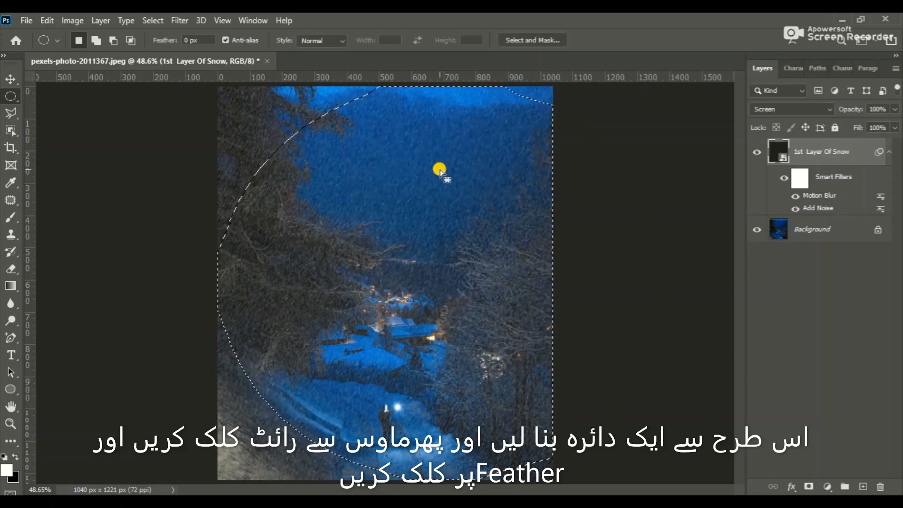
{"action": "right_click", "coordinate": [439, 170]}
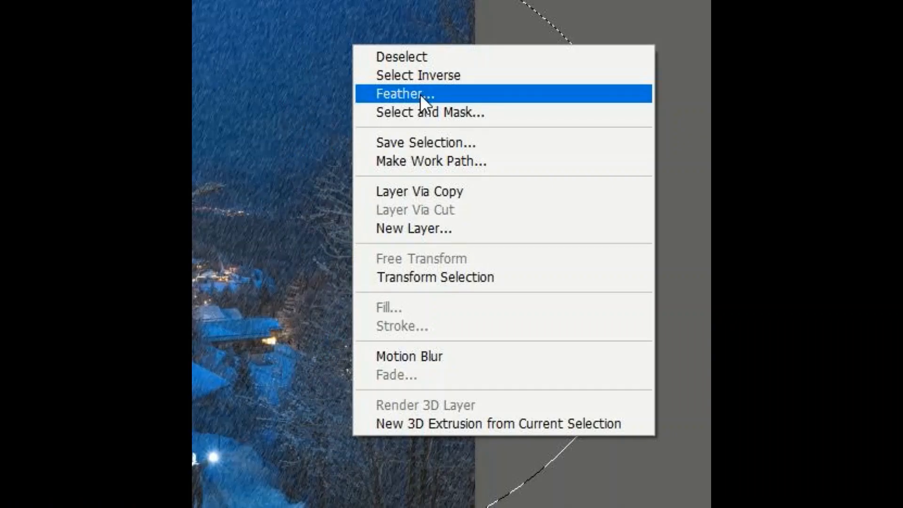
{"action": "left_click", "coordinate": [420, 94]}
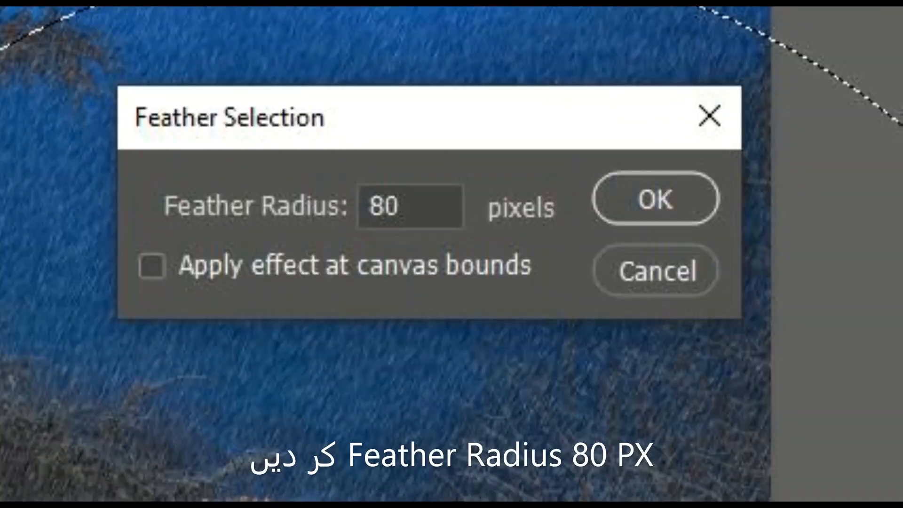
{"action": "key", "text": "Return"}
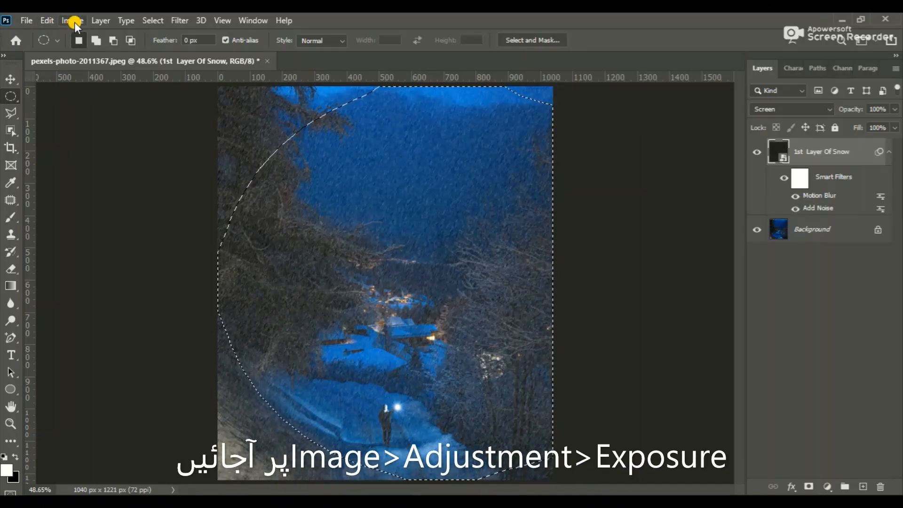
- Apply an Exposure adjustment to the first snow layer with Exposure -0.62, Offset -0.0059 and Gamma Correction 0.86
{"action": "left_click", "coordinate": [74, 21]}
{"action": "mouse_move", "coordinate": [93, 54]}
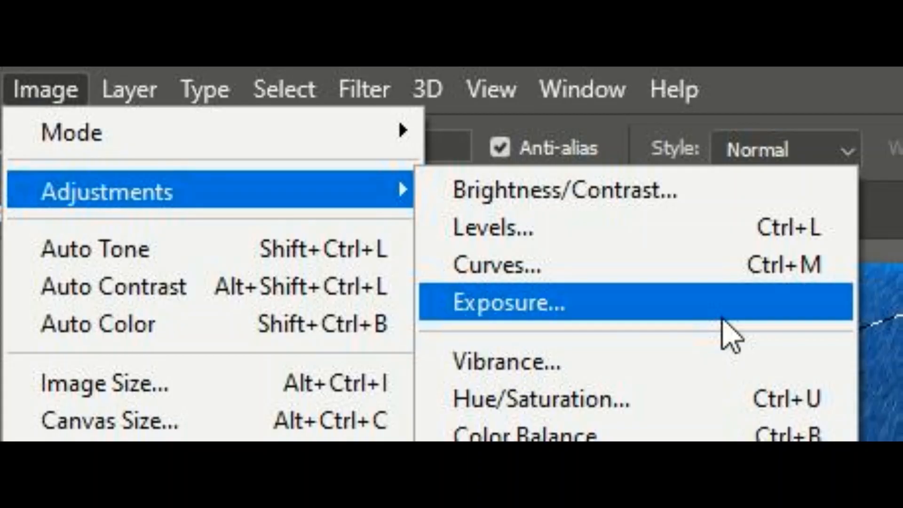
{"action": "left_click", "coordinate": [722, 318]}
{"action": "left_click_drag", "start_coordinate": [600, 194], "coordinate": [591, 192]}
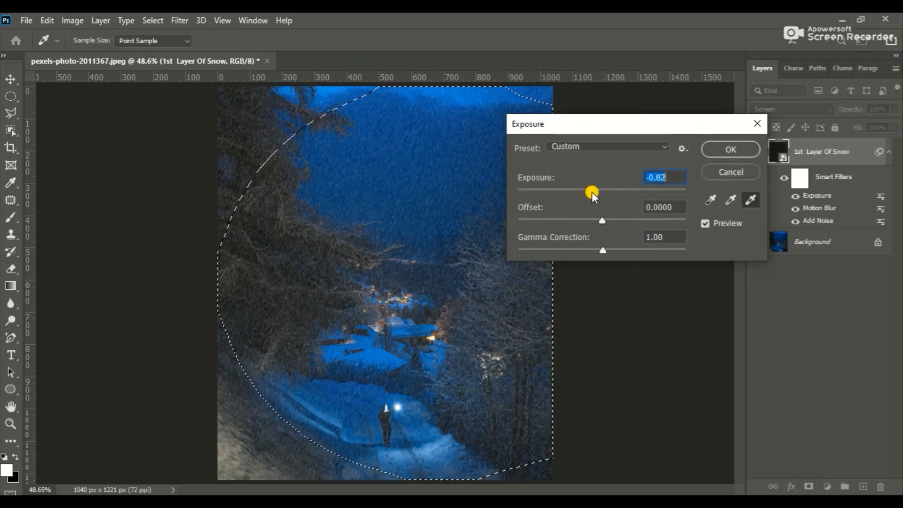
{"action": "left_click_drag", "start_coordinate": [601, 247], "coordinate": [611, 252]}
{"action": "left_click", "coordinate": [601, 221]}
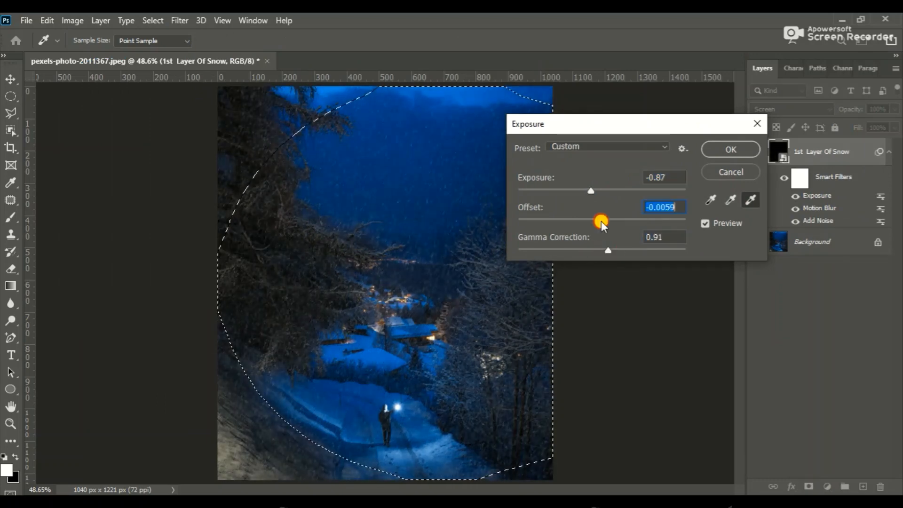
{"action": "left_click", "coordinate": [596, 191]}
{"action": "left_click_drag", "start_coordinate": [596, 190], "coordinate": [594, 191]}
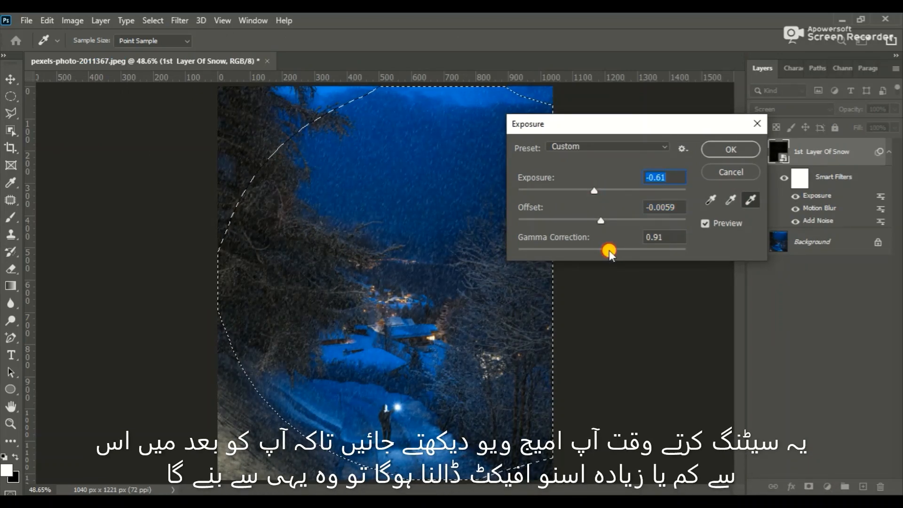
{"action": "left_click_drag", "start_coordinate": [608, 250], "coordinate": [611, 250]}
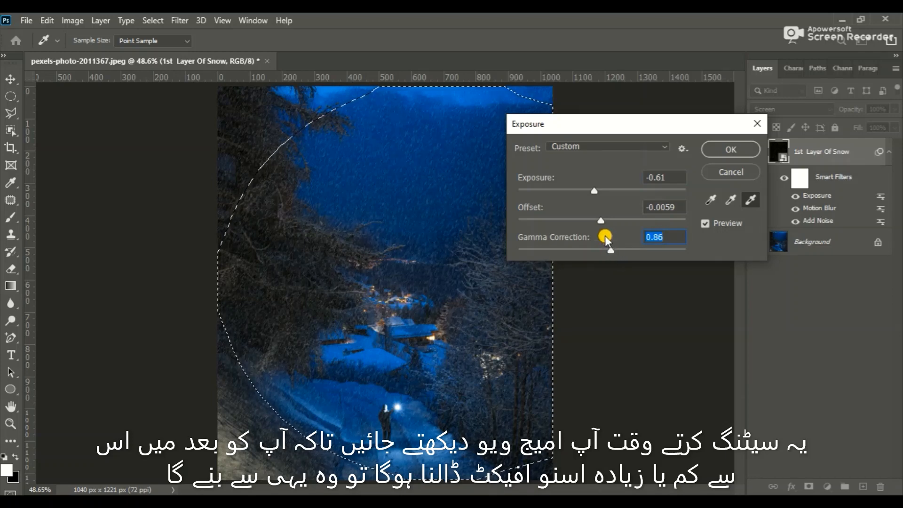
{"action": "double_click", "coordinate": [668, 176]}
{"action": "type", "text": "-0.62"}
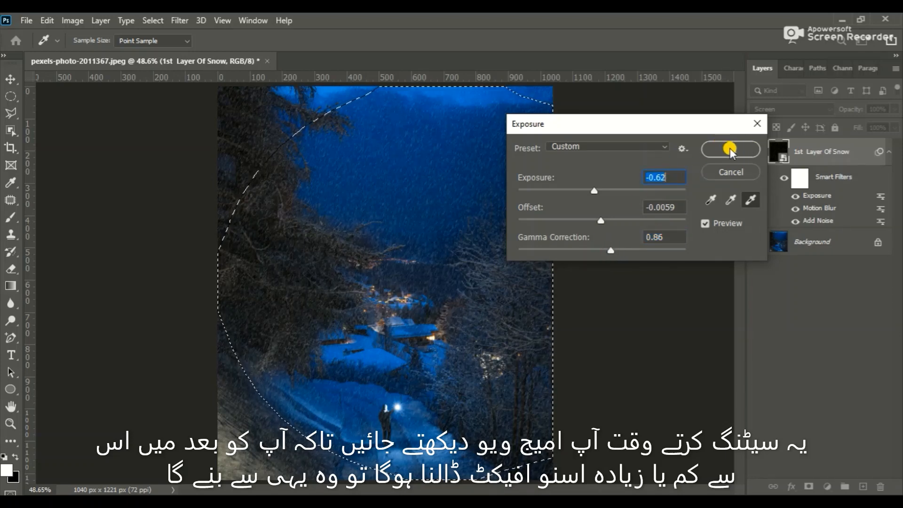
{"action": "left_click", "coordinate": [730, 150]}
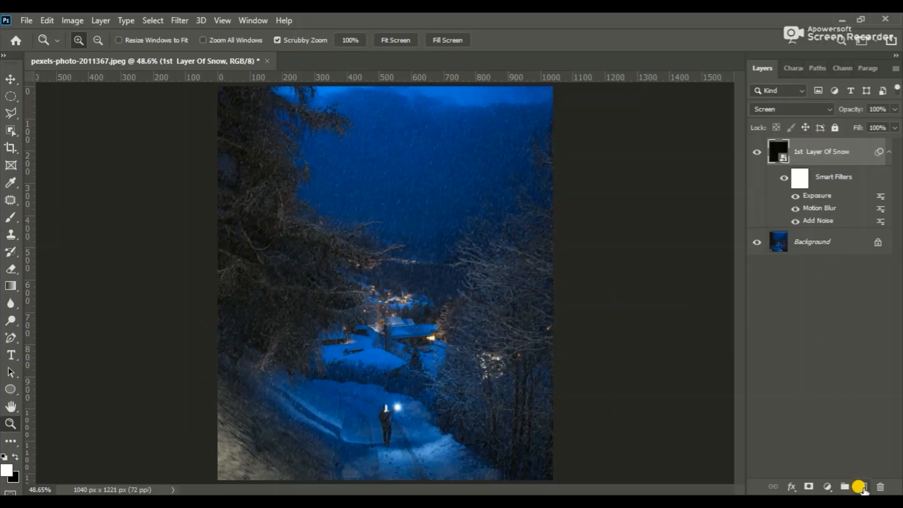
- Add a layer named "2nd Layer Of Snow" above the first snow layer and fill it with black
{"action": "left_click", "coordinate": [862, 487]}
{"action": "left_click", "coordinate": [799, 152]}
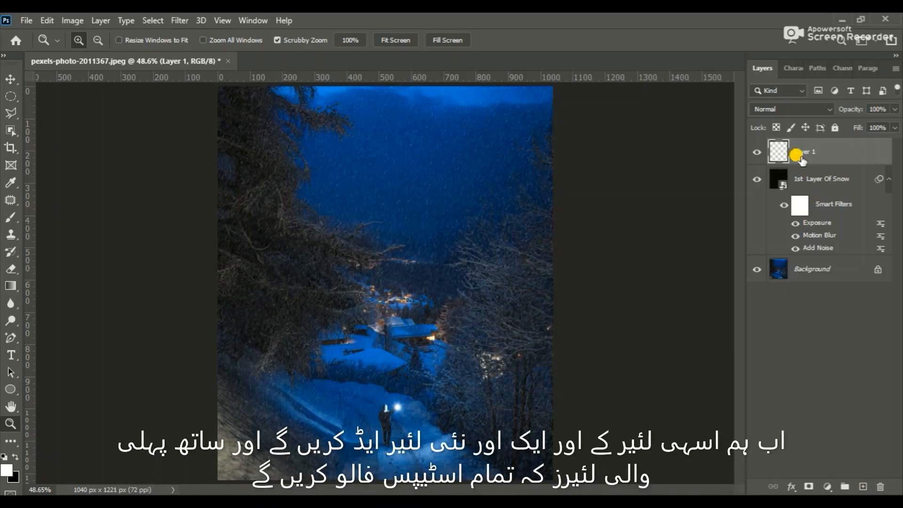
{"action": "double_click", "coordinate": [805, 152]}
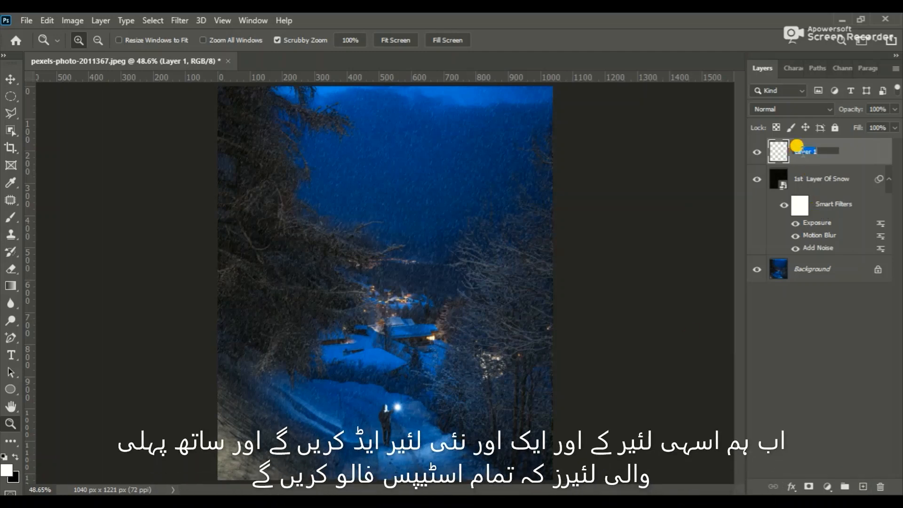
{"action": "type", "text": "2nd  Layer Of Snow"}
{"action": "left_click", "coordinate": [696, 218]}
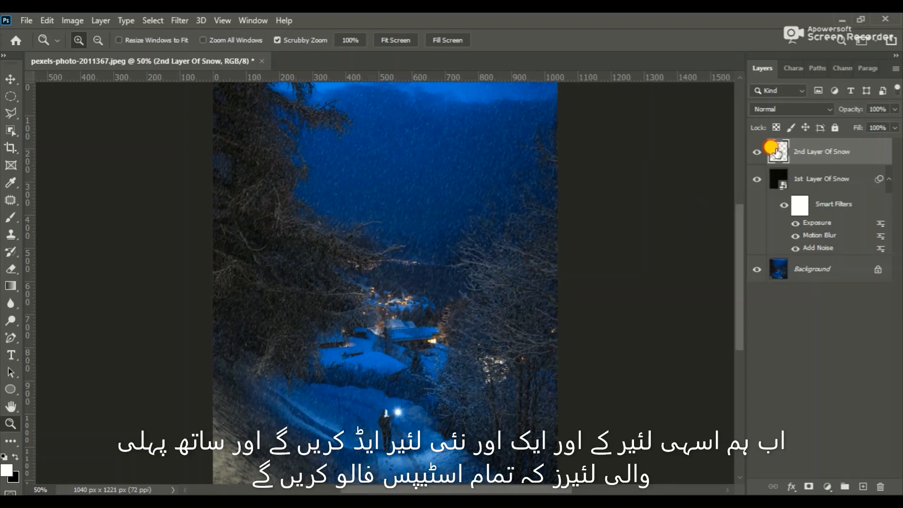
{"action": "left_click", "coordinate": [394, 40]}
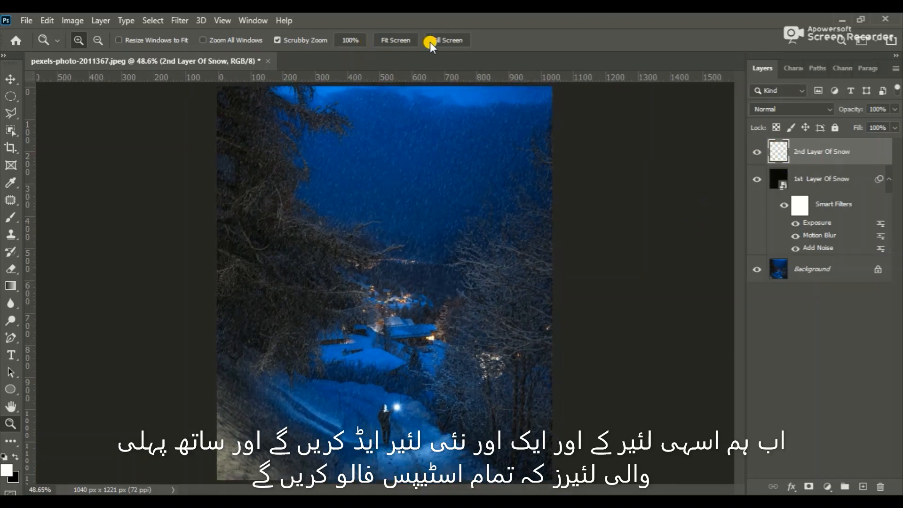
{"action": "key", "text": "ctrl+BackSpace"}
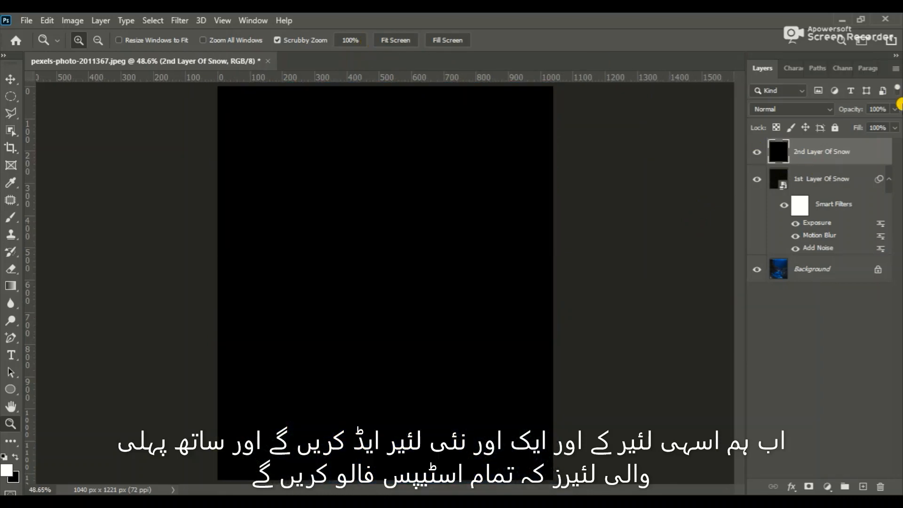
- Convert the second snow layer for Smart Filters and apply an Add Noise filter to it
{"action": "left_click", "coordinate": [179, 20]}
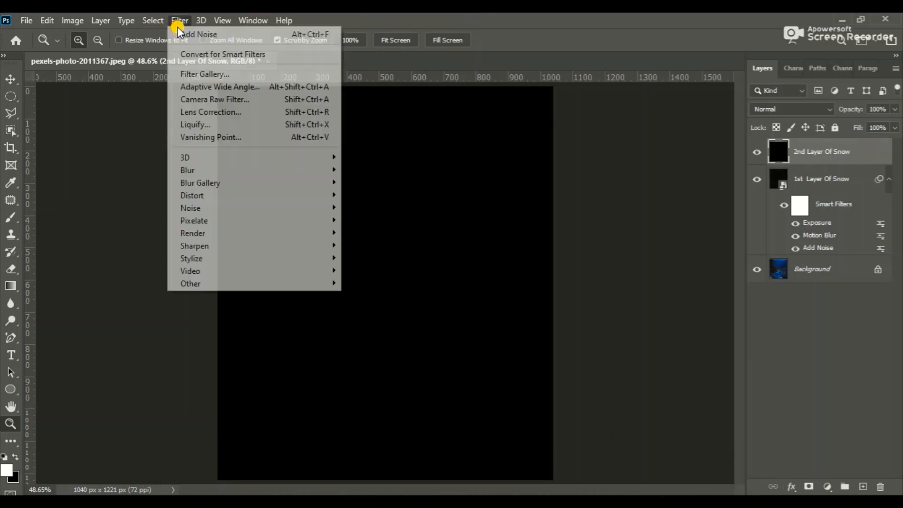
{"action": "left_click", "coordinate": [201, 55]}
{"action": "left_click", "coordinate": [179, 21]}
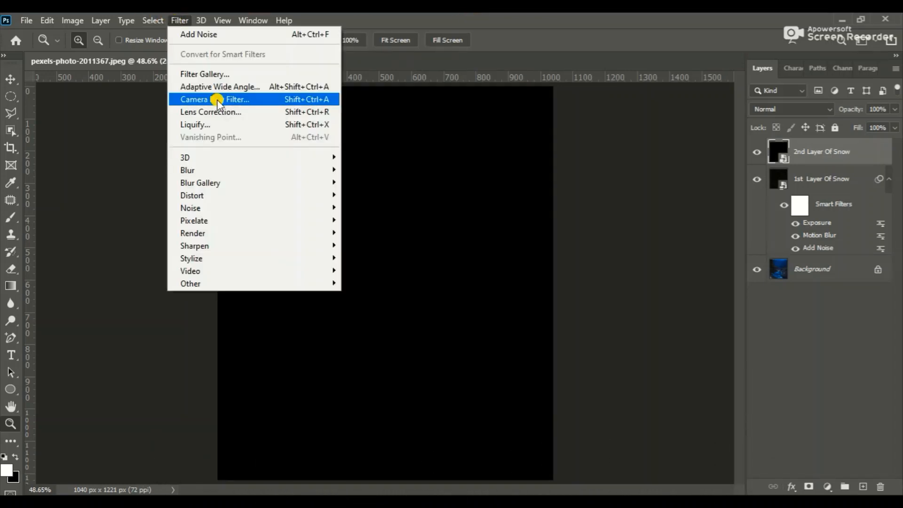
{"action": "mouse_move", "coordinate": [238, 207]}
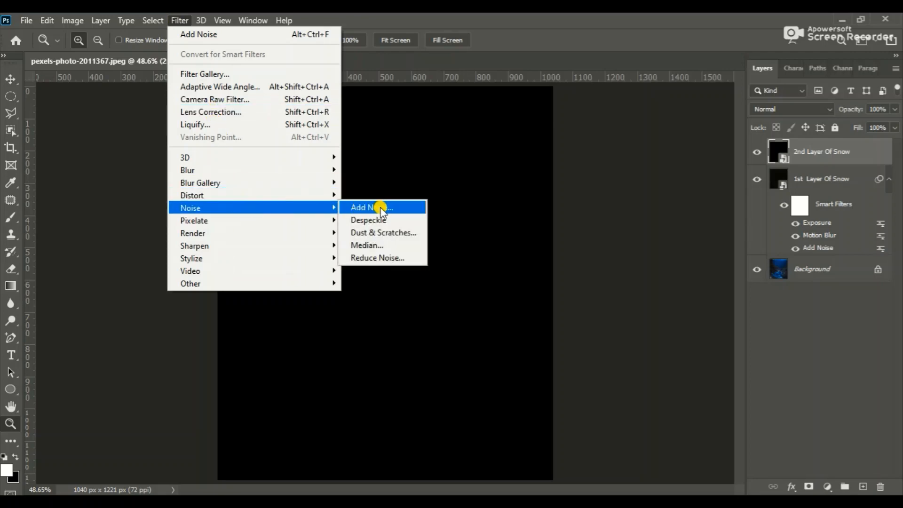
{"action": "left_click", "coordinate": [382, 207]}
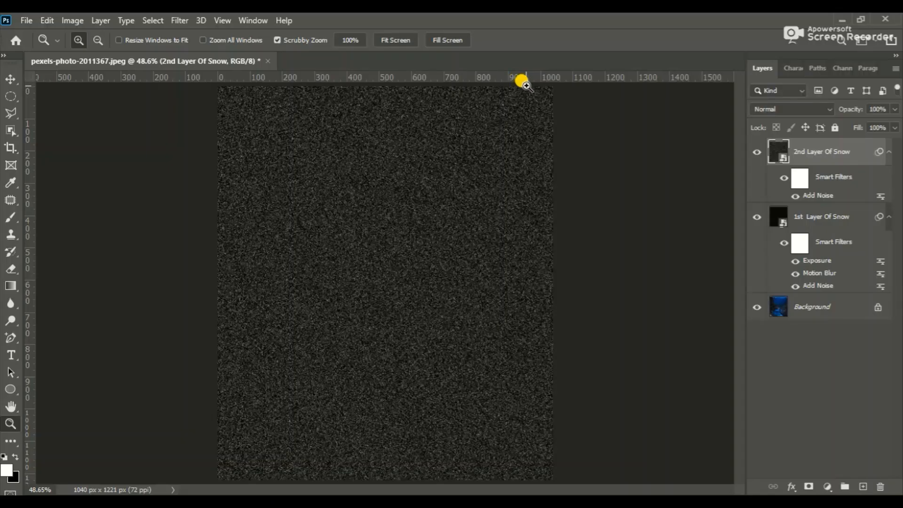
- Apply a Motion Blur filter to the second snow layer with an angle of 68° and a distance of 7 pixels
{"action": "left_click", "coordinate": [177, 23]}
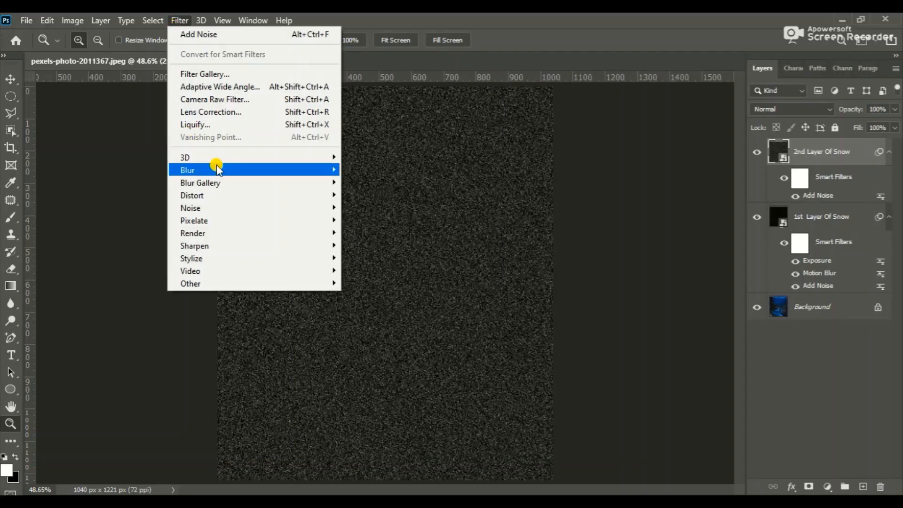
{"action": "mouse_move", "coordinate": [218, 230]}
{"action": "mouse_move", "coordinate": [235, 175]}
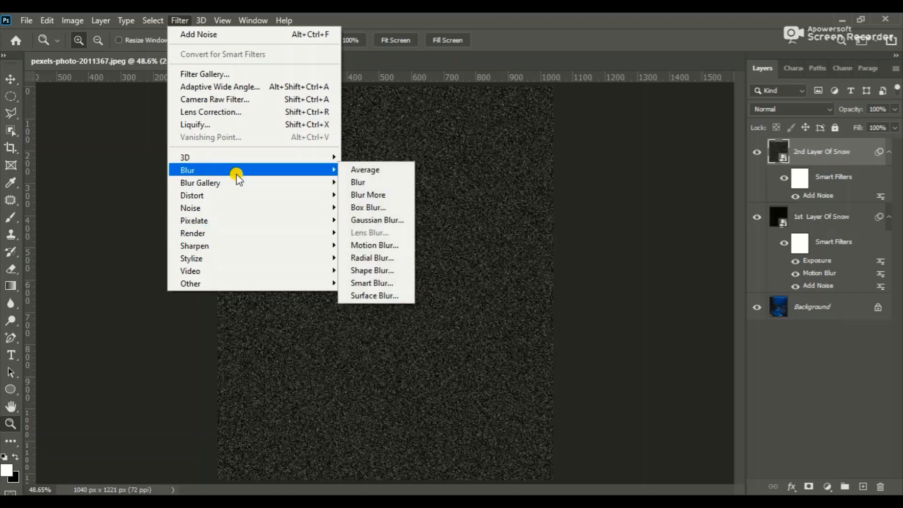
{"action": "left_click", "coordinate": [392, 245]}
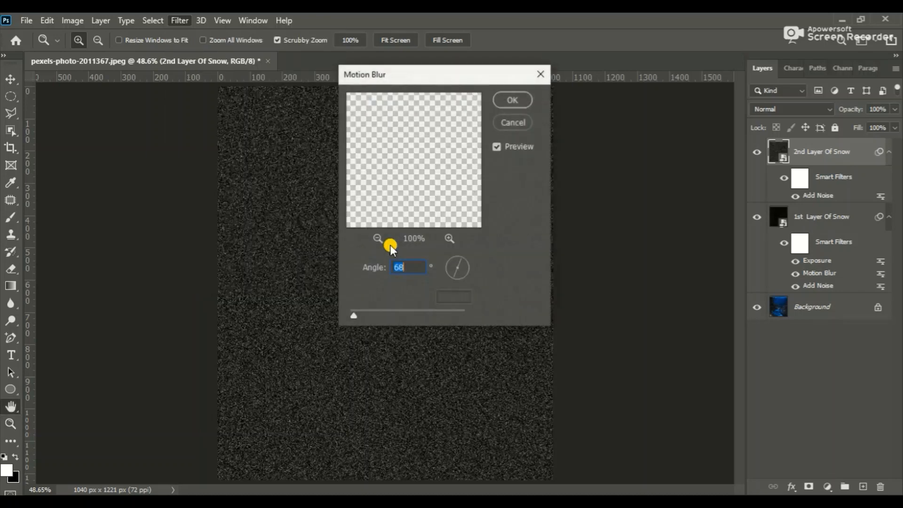
{"action": "left_click", "coordinate": [355, 317]}
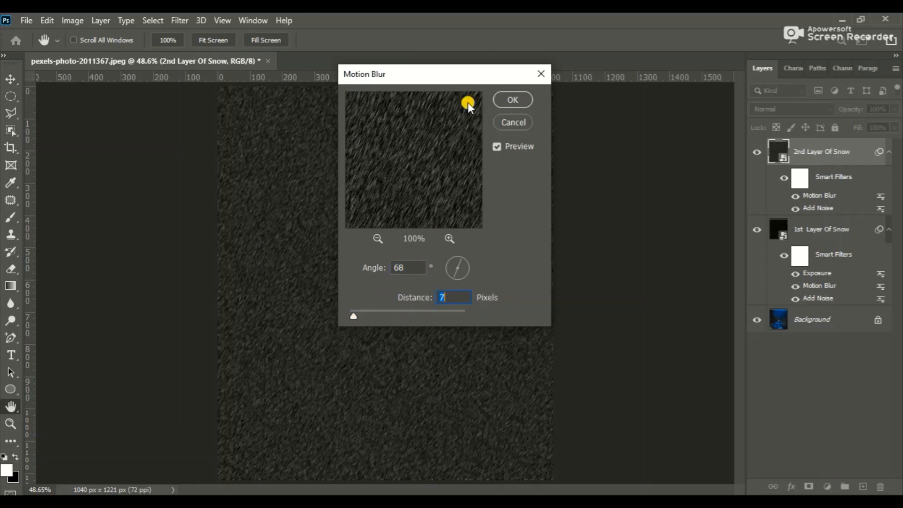
{"action": "left_click", "coordinate": [525, 105]}
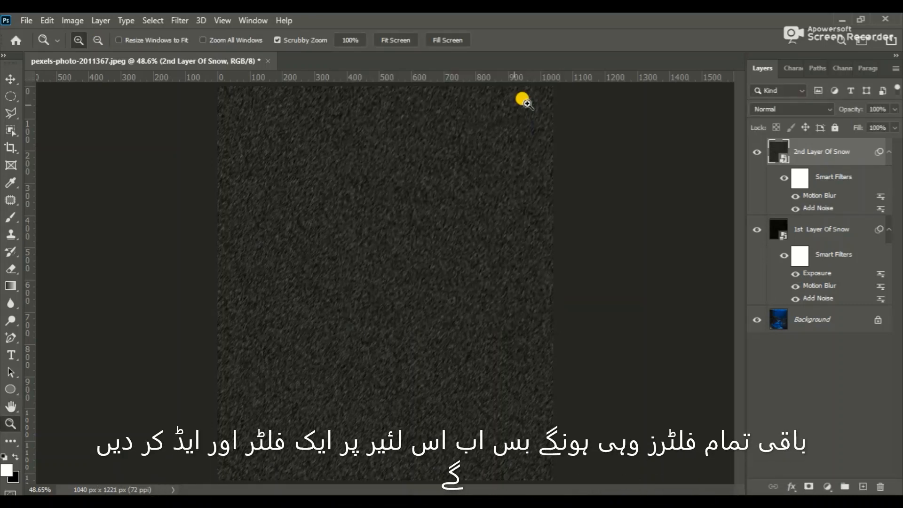
- Apply a Crystallize filter with cell size 7 to the second snow layer and set its blend mode to Screen
{"action": "left_click", "coordinate": [181, 20]}
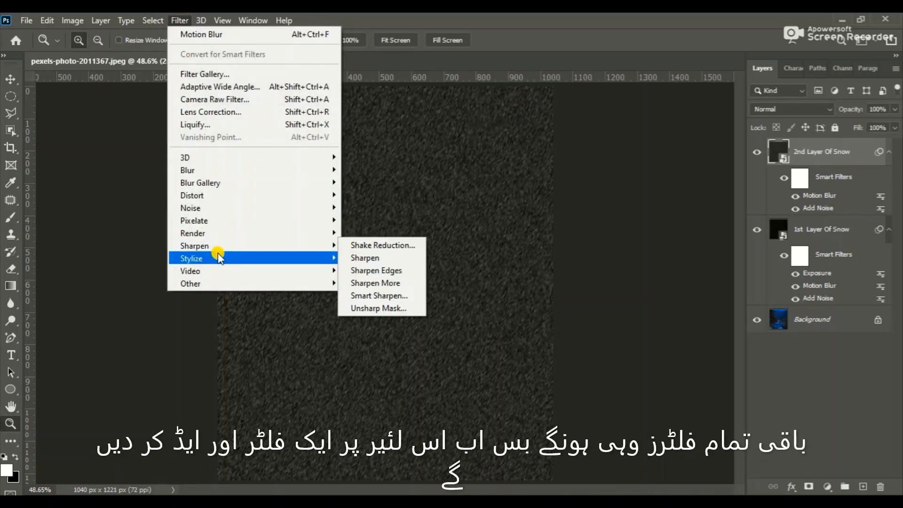
{"action": "mouse_move", "coordinate": [221, 220]}
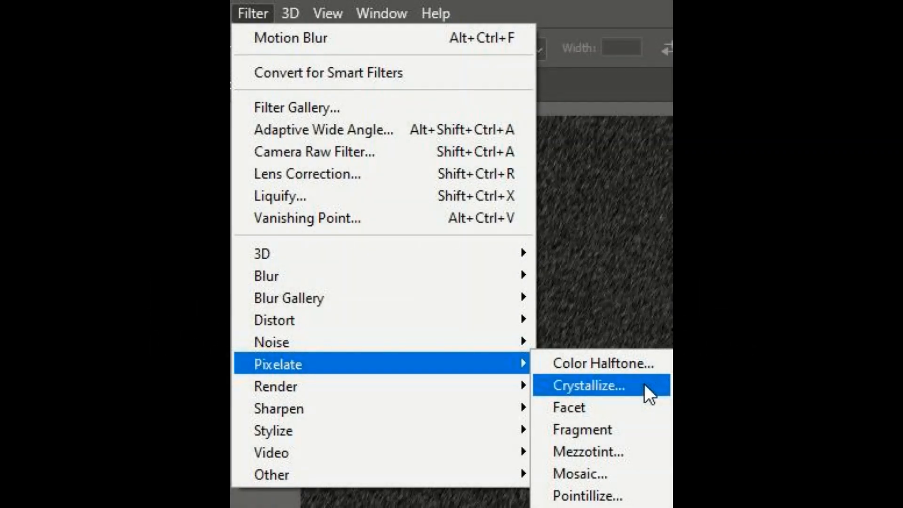
{"action": "left_click", "coordinate": [644, 385]}
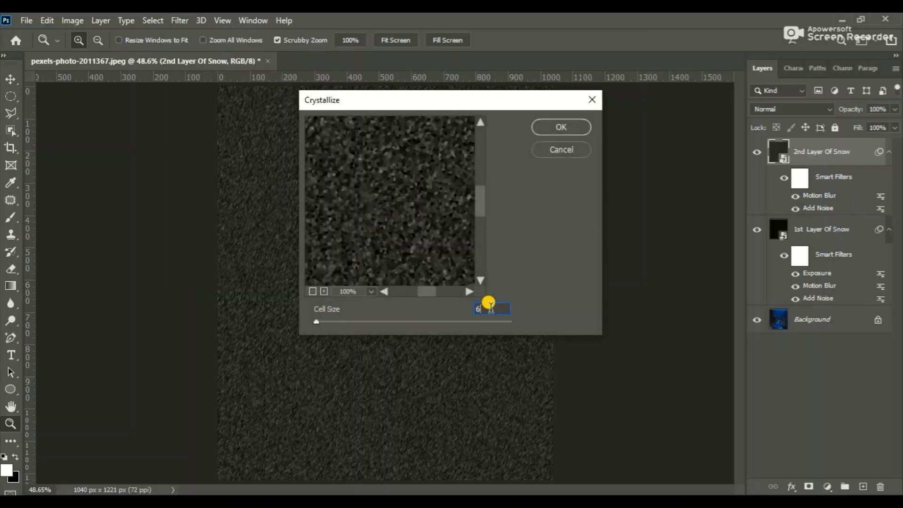
{"action": "key", "text": "Up"}
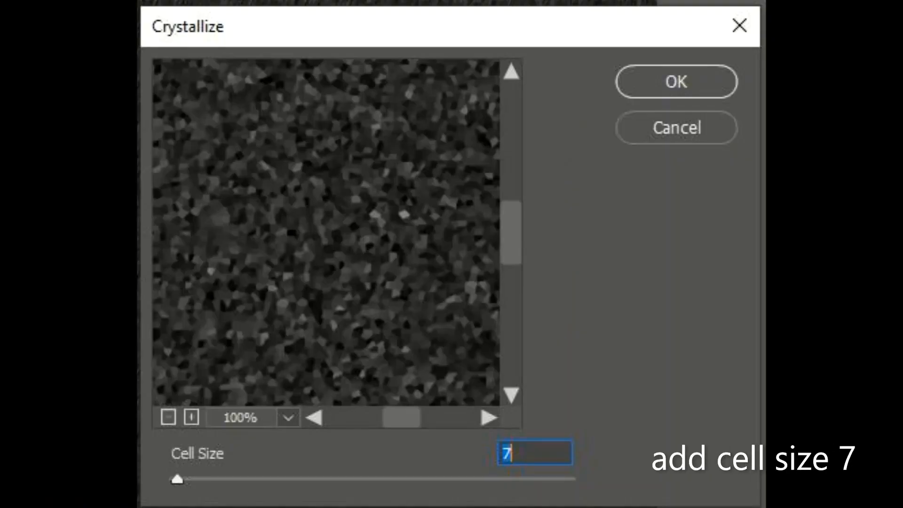
{"action": "left_click", "coordinate": [676, 82]}
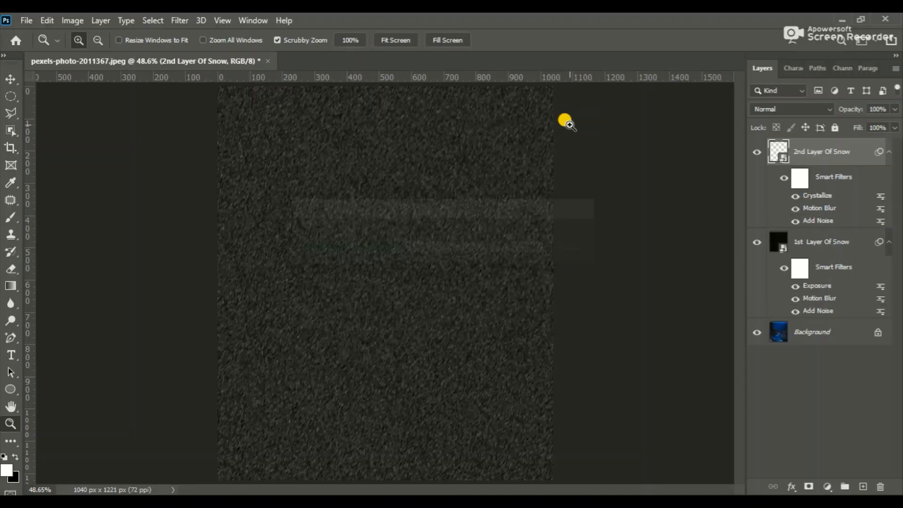
{"action": "left_click", "coordinate": [771, 110]}
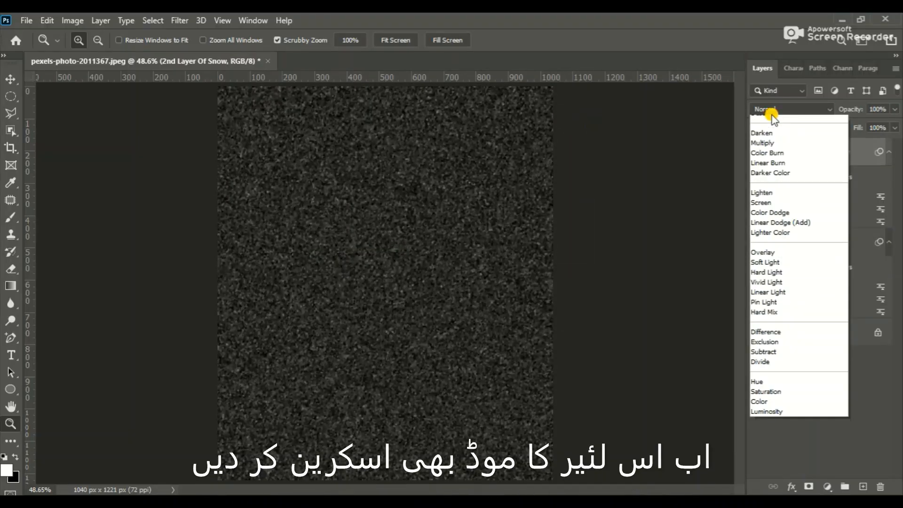
{"action": "left_click", "coordinate": [767, 219]}
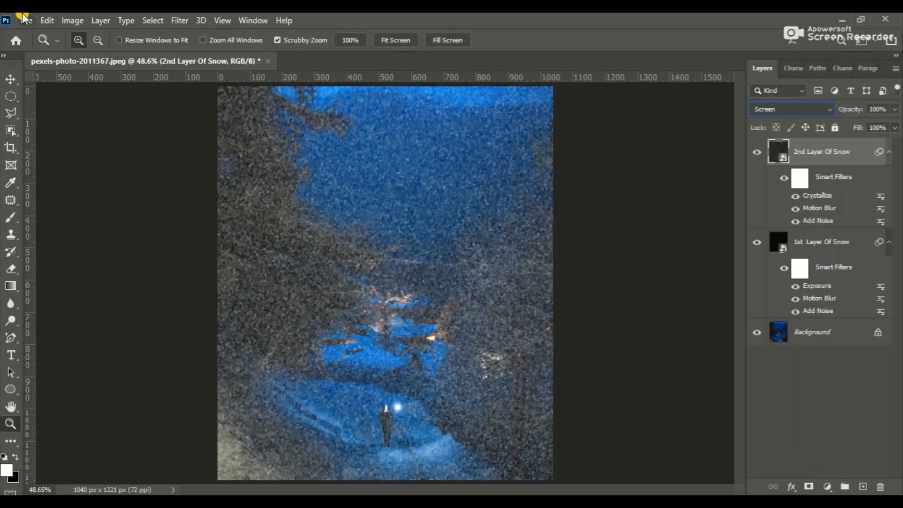
- Start a Levels adjustment on the second snow layer with input levels 40, 0.91 and 234 and an output white level of 218
{"action": "left_click", "coordinate": [80, 21]}
{"action": "mouse_move", "coordinate": [80, 57]}
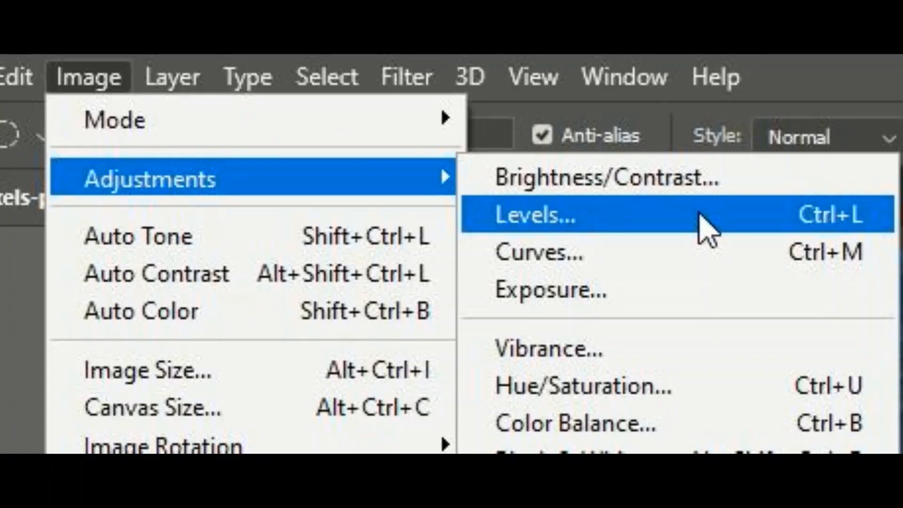
{"action": "left_click", "coordinate": [700, 216]}
{"action": "left_click_drag", "start_coordinate": [430, 75], "coordinate": [673, 148]}
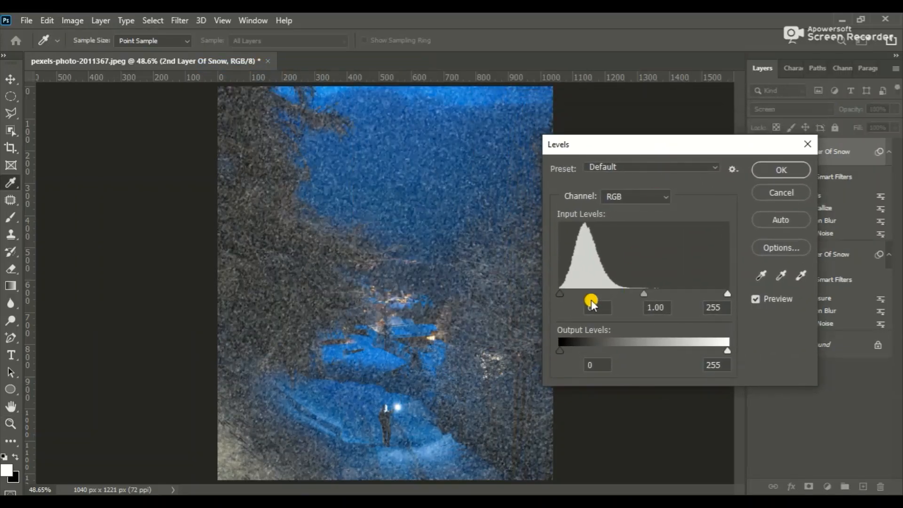
{"action": "left_click_drag", "start_coordinate": [560, 294], "coordinate": [586, 296]}
{"action": "left_click_drag", "start_coordinate": [714, 351], "coordinate": [703, 351]}
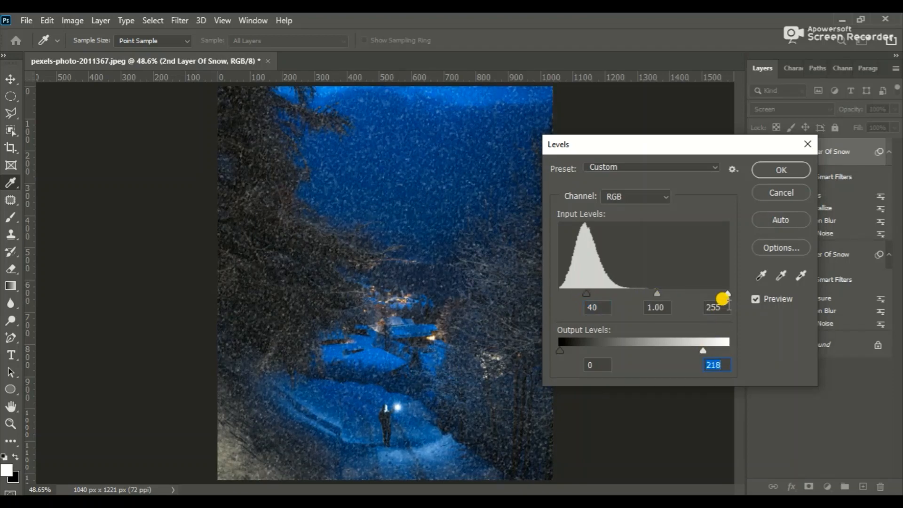
{"action": "left_click_drag", "start_coordinate": [722, 298], "coordinate": [712, 296]}
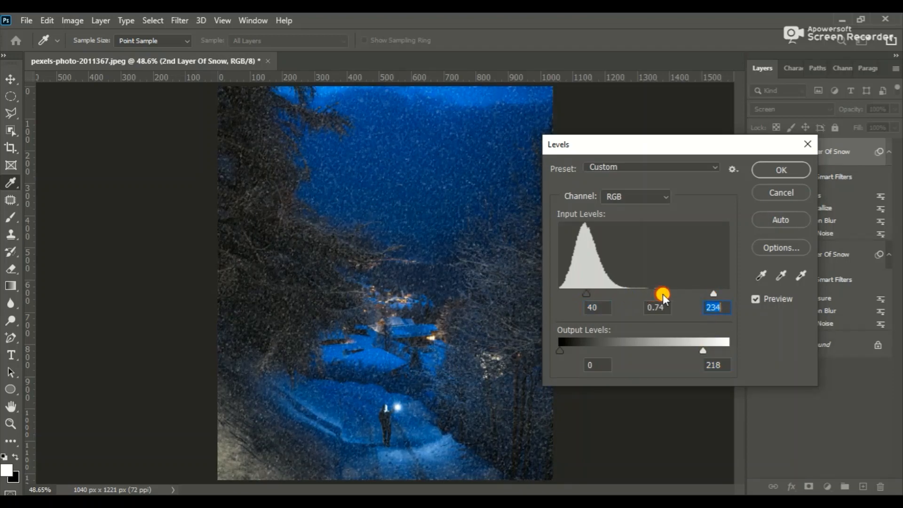
{"action": "left_click_drag", "start_coordinate": [653, 298], "coordinate": [657, 298]}
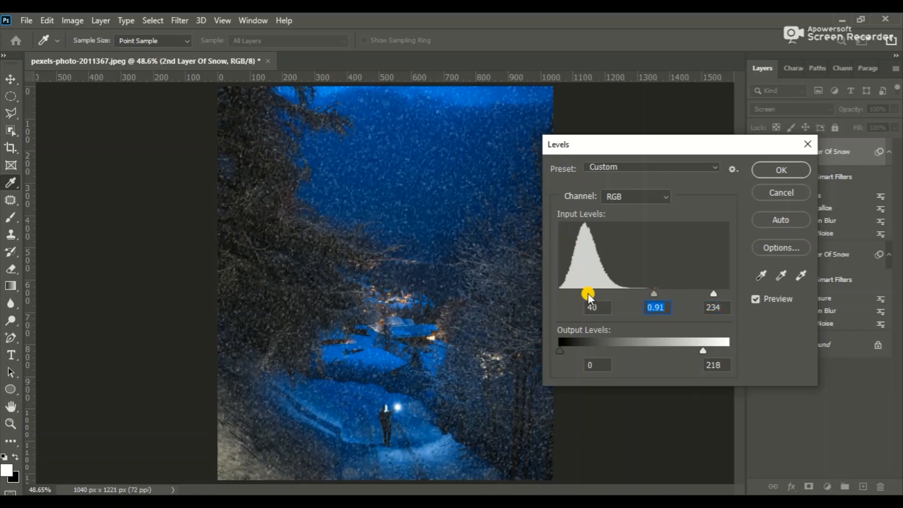
- Refine the Levels to midtone 1.00, input white 240 and output white 205, fine-tune the input black level, and apply the adjustment
{"action": "left_click_drag", "start_coordinate": [587, 292], "coordinate": [584, 296]}
{"action": "left_click_drag", "start_coordinate": [714, 295], "coordinate": [710, 297]}
{"action": "mouse_move", "coordinate": [559, 348]}
{"action": "left_mouse_down"}
{"action": "mouse_move", "coordinate": [569, 352]}
{"action": "mouse_move", "coordinate": [549, 357]}
{"action": "left_mouse_up"}
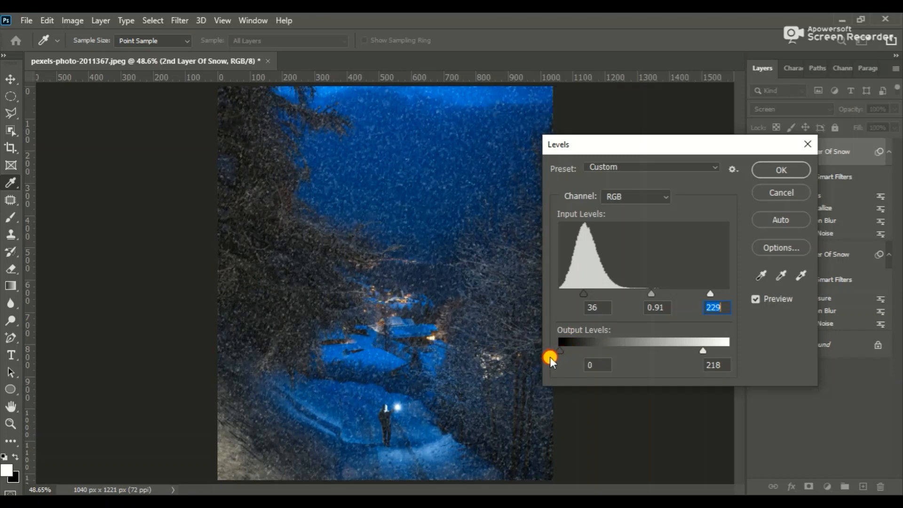
{"action": "left_click_drag", "start_coordinate": [703, 351], "coordinate": [694, 354]}
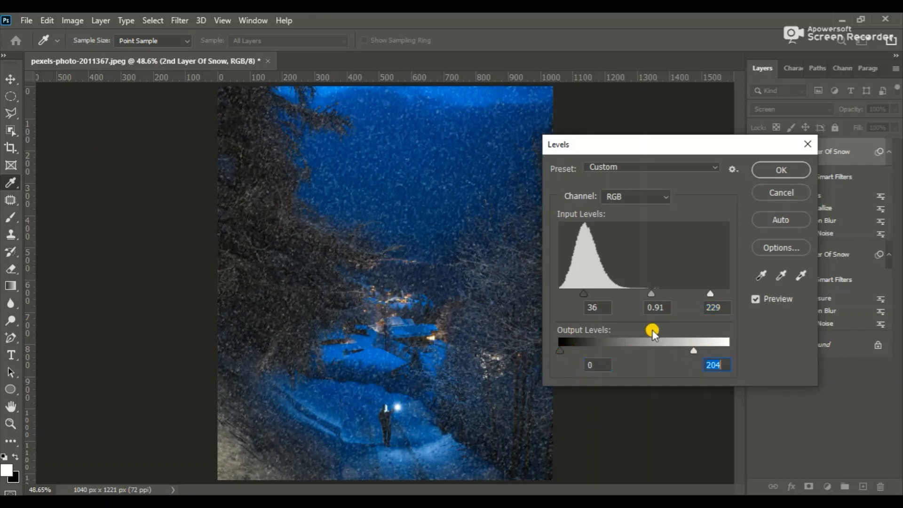
{"action": "left_click_drag", "start_coordinate": [710, 293], "coordinate": [718, 297]}
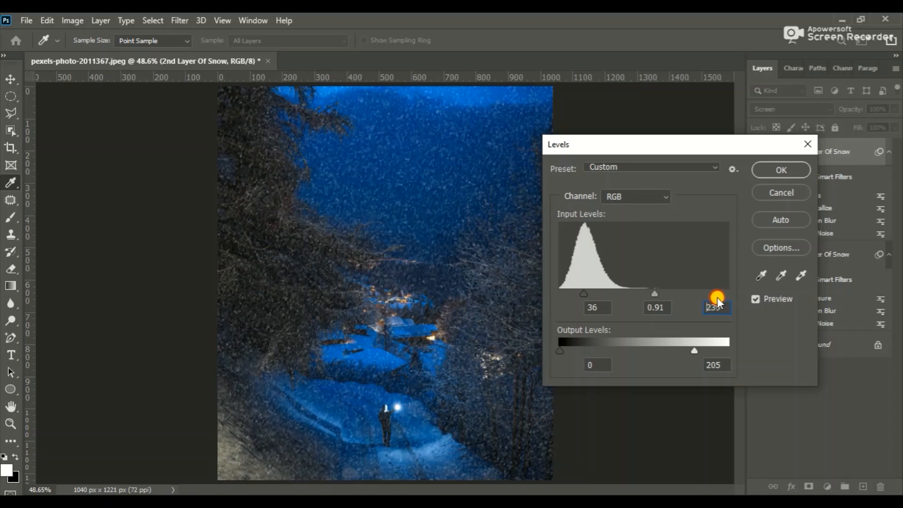
{"action": "left_click_drag", "start_coordinate": [655, 294], "coordinate": [651, 298]}
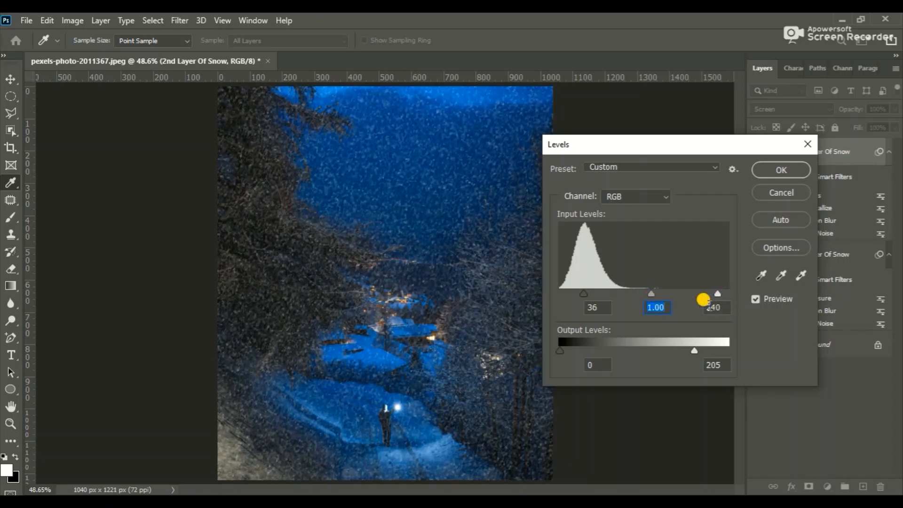
{"action": "left_click_drag", "start_coordinate": [595, 296], "coordinate": [588, 296]}
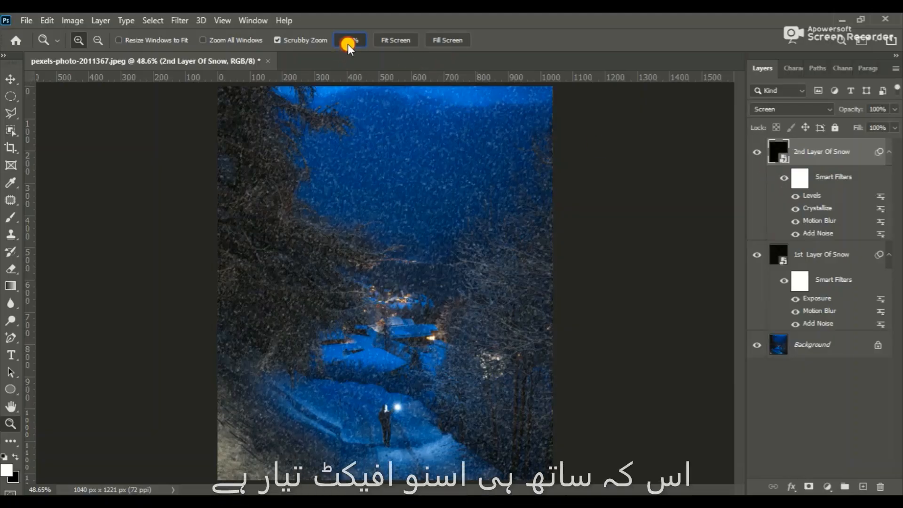
- Examine the snow effect across the whole photo at 100%, fit the image back to the screen, and switch to the Move tool
{"action": "left_click", "coordinate": [351, 40]}
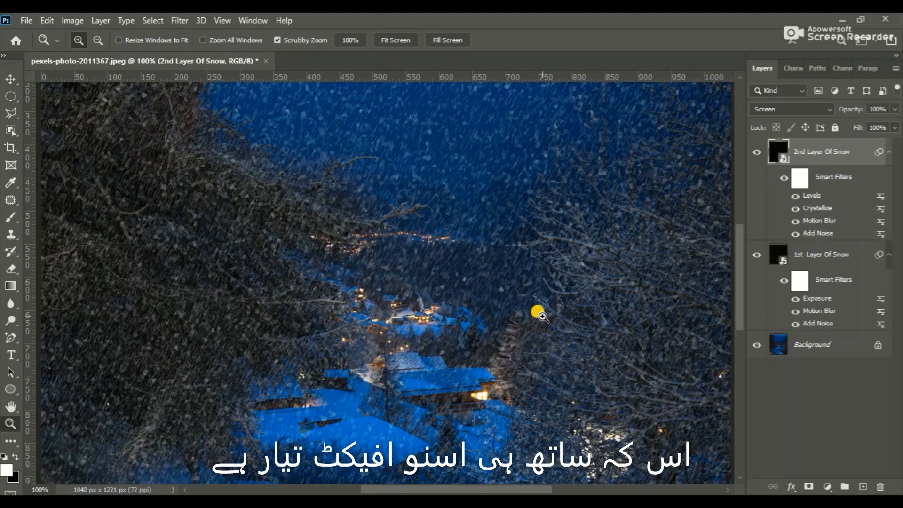
{"action": "scroll", "coordinate": [540, 314], "scroll_direction": "up", "scroll_amount": 10}
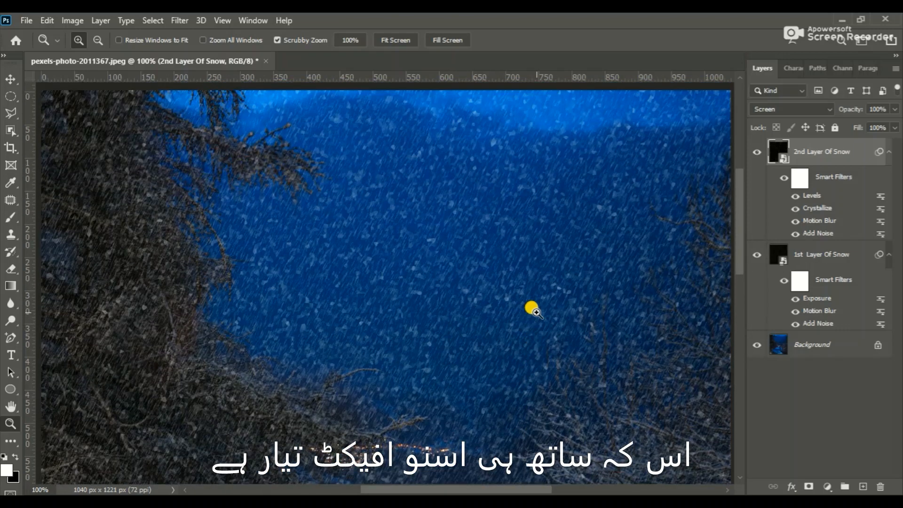
{"action": "scroll", "coordinate": [532, 309], "scroll_direction": "down", "scroll_amount": 10}
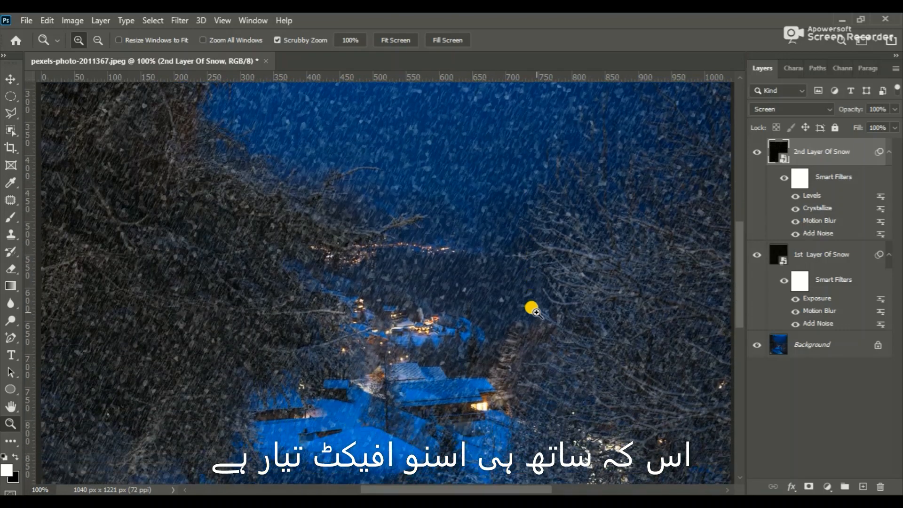
{"action": "scroll", "coordinate": [532, 311], "scroll_direction": "down", "scroll_amount": 12}
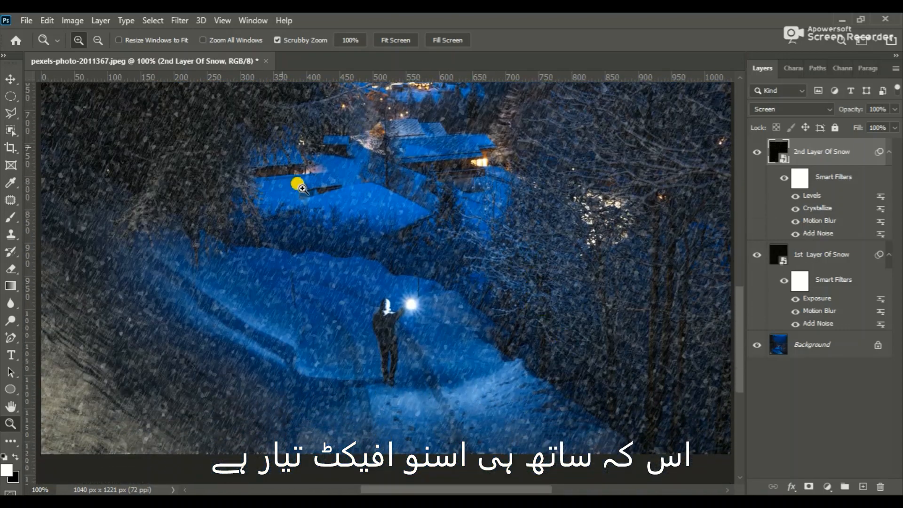
{"action": "left_click", "coordinate": [397, 40]}
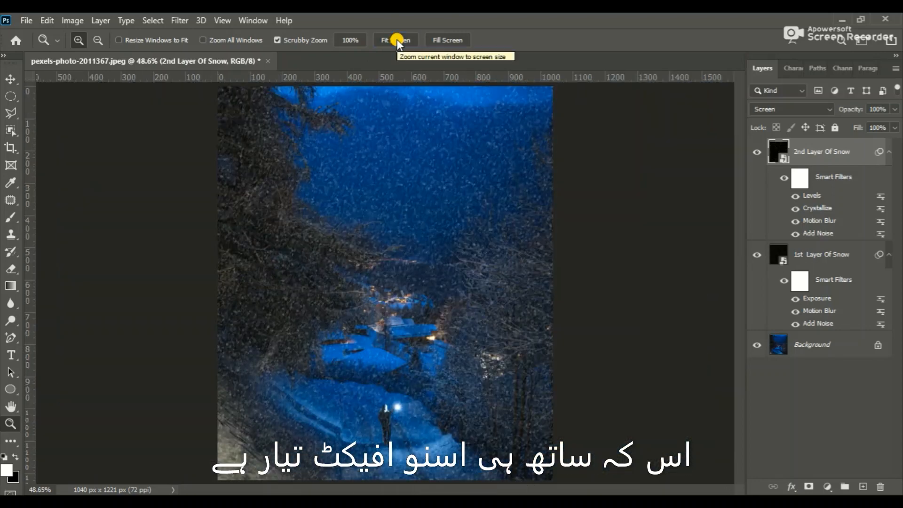
{"action": "left_click", "coordinate": [9, 78]}
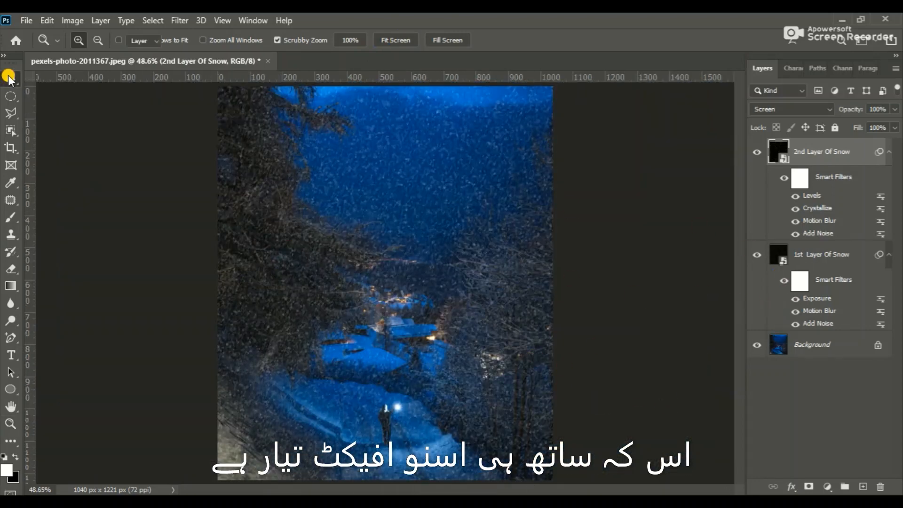